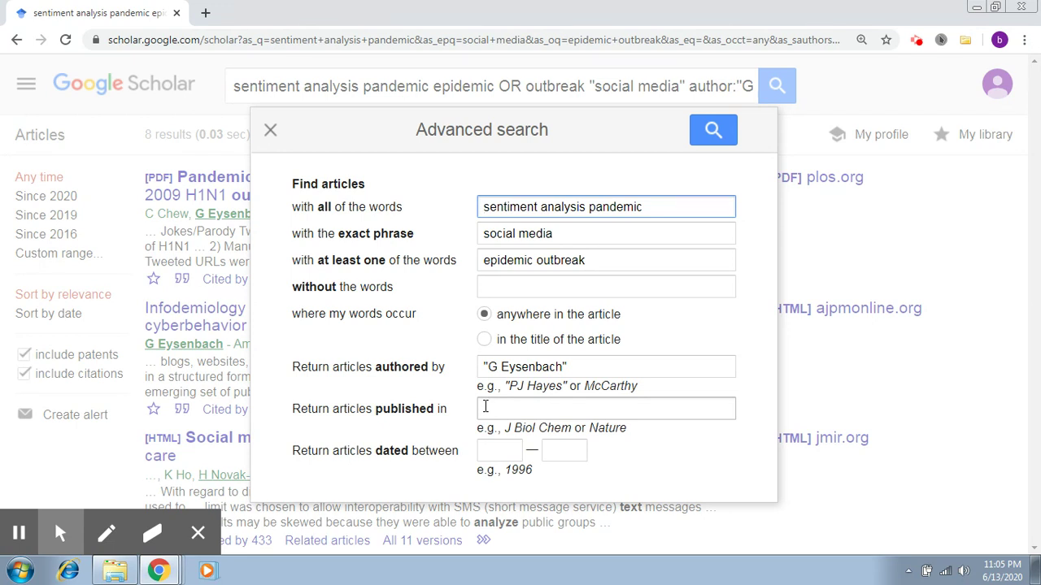
# Clear the 'authored by' field, set 'published in' to IEEE, and run the advanced search
pyautogui.click(485, 406)
pyautogui.moveTo(568, 366); pyautogui.dragTo(442, 360)
pyautogui.press('BackSpace')
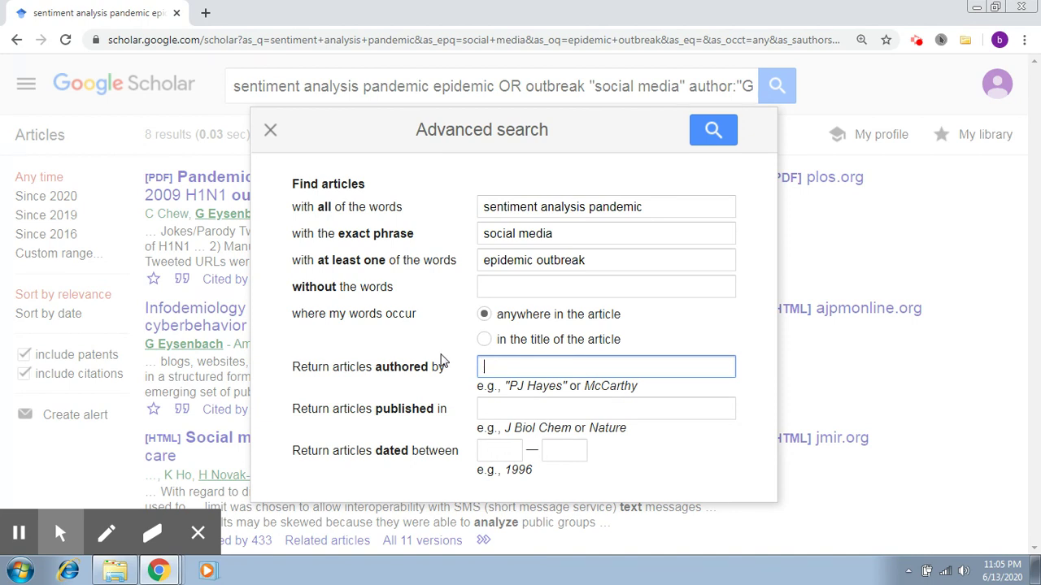
pyautogui.click(502, 405)
pyautogui.write('IEEE')
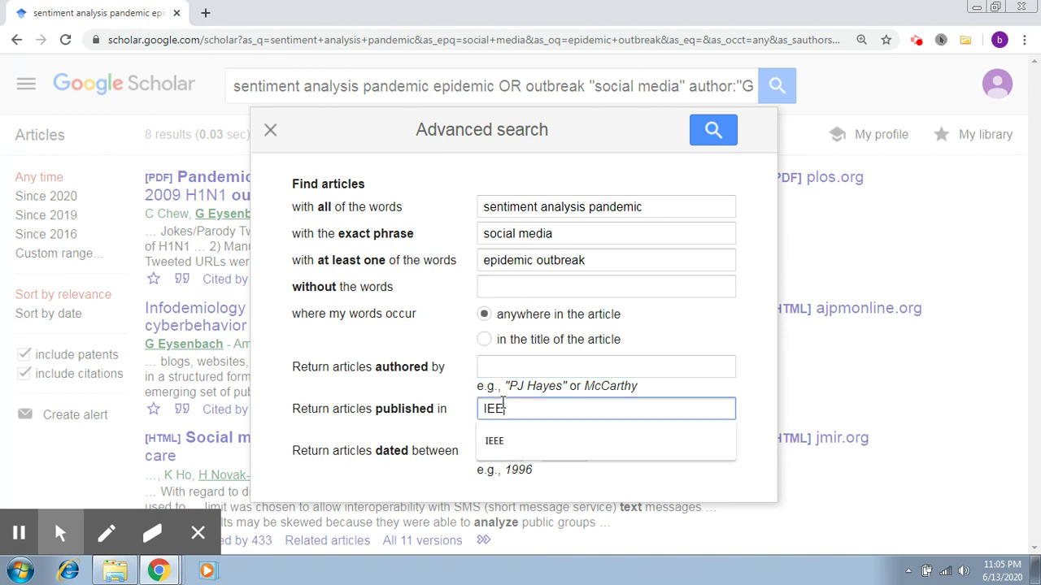
pyautogui.click(726, 138)
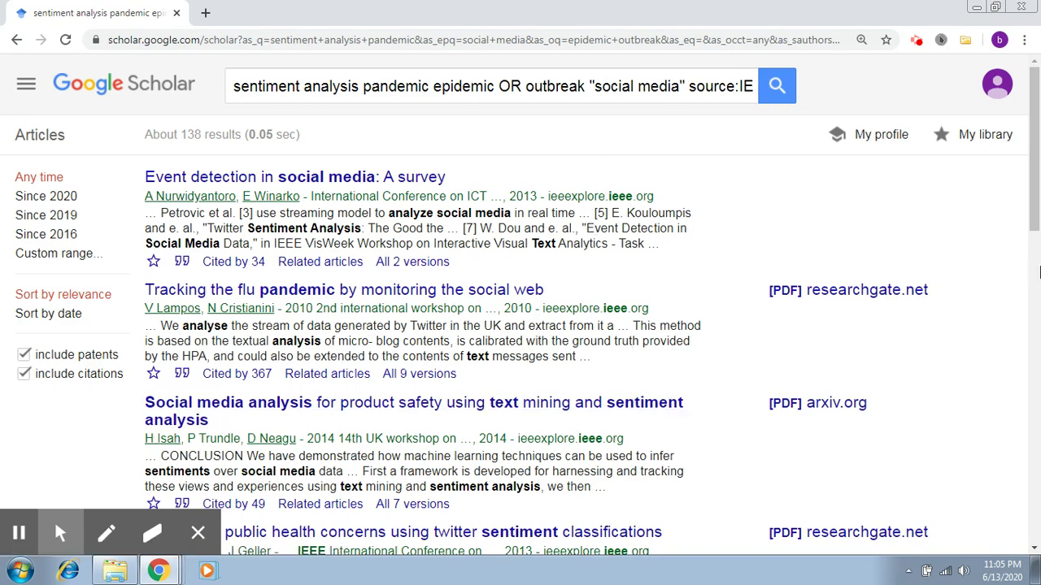
# Scroll through the 138 IEEE-limited results and bring up the site navigation menu
pyautogui.click(1039, 272)
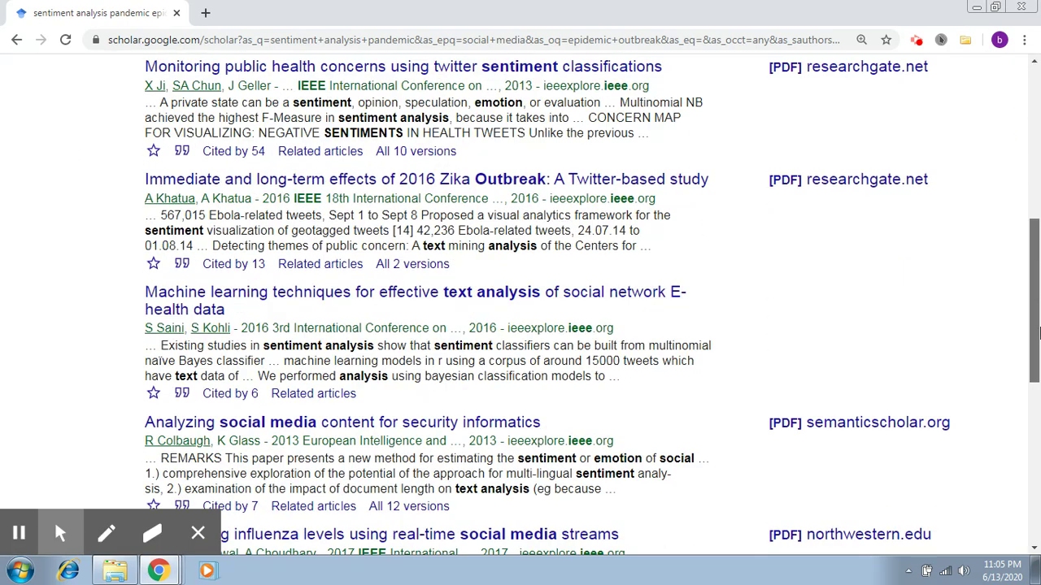
pyautogui.moveTo(1039, 331); pyautogui.dragTo(1039, 169)
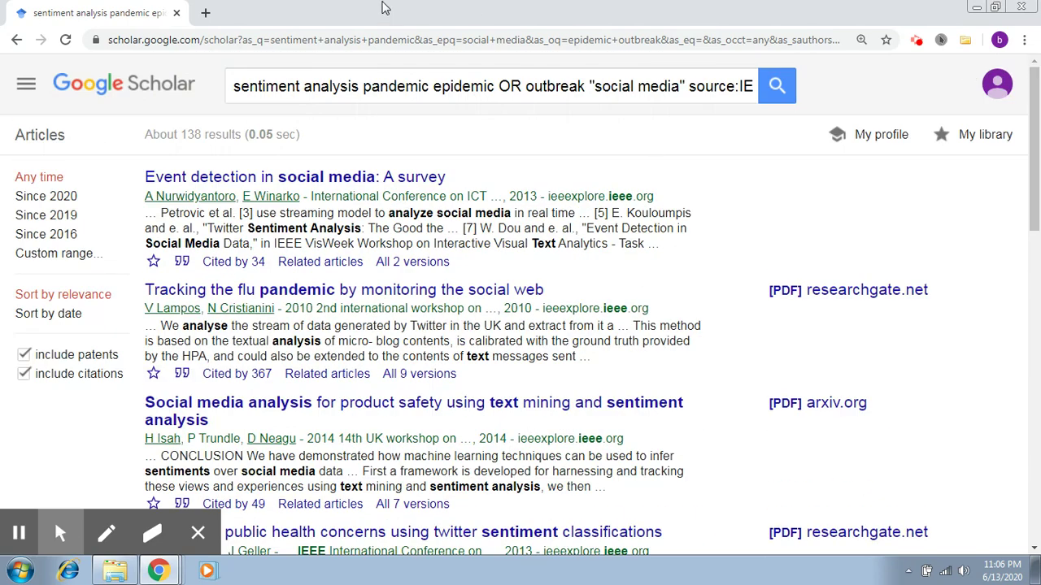
pyautogui.click(25, 84)
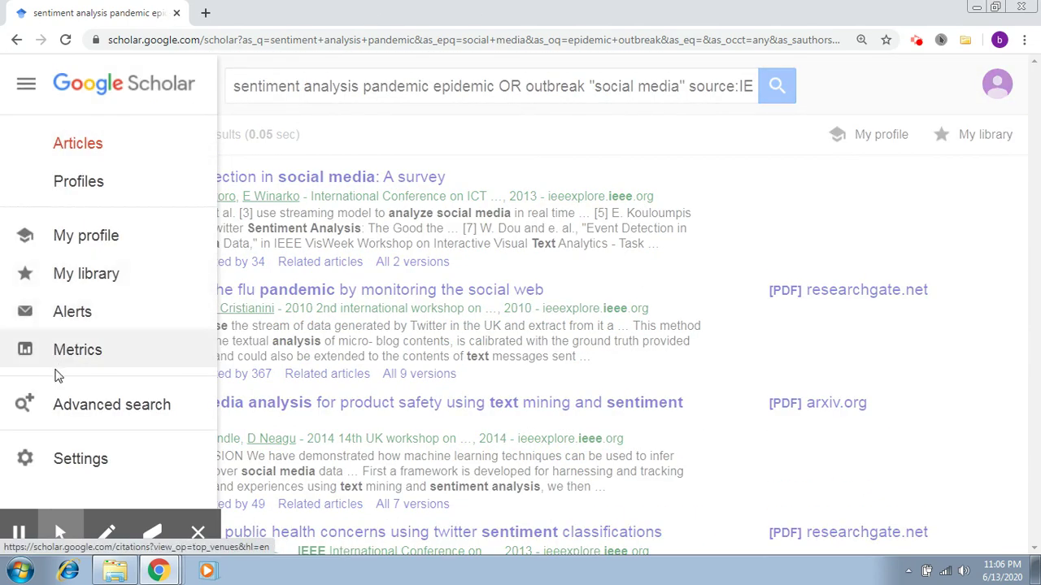
# Change the advanced search source from IEEE to Elsevier and run it, giving about 415 results
pyautogui.click(62, 404)
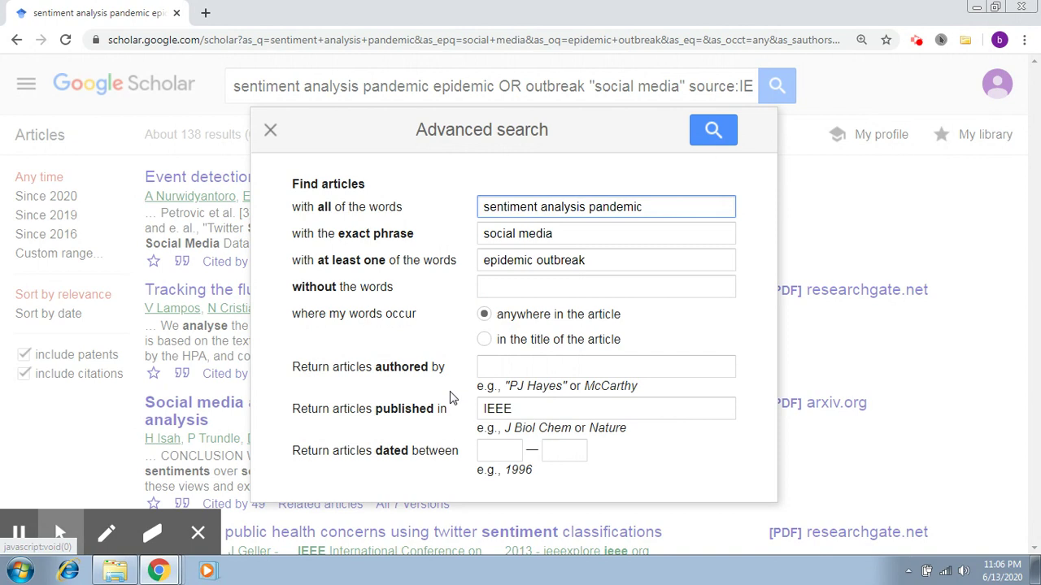
pyautogui.doubleClick(515, 404)
pyautogui.write('Else')
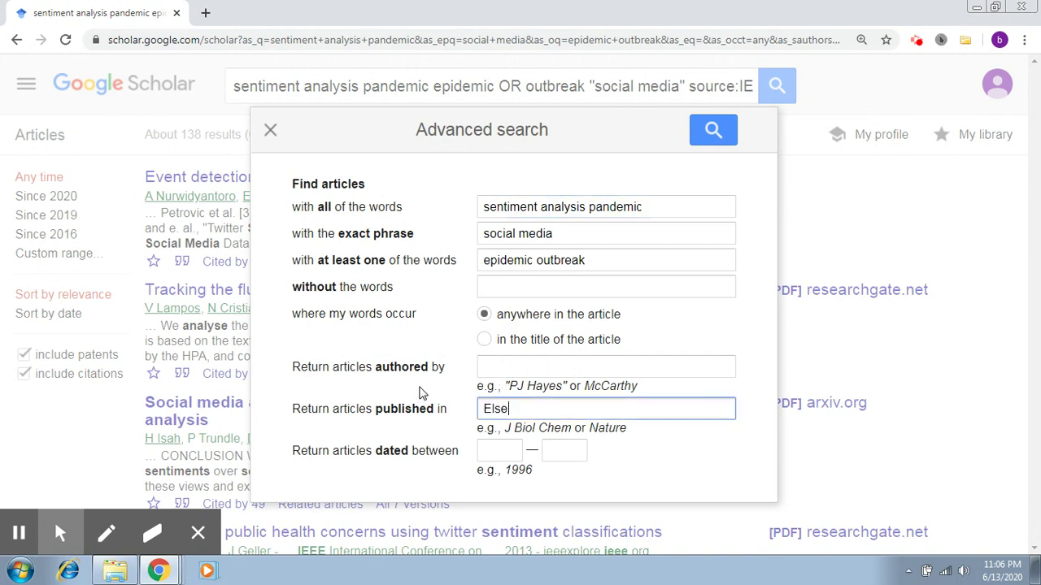
pyautogui.write('veir')
pyautogui.click(544, 406)
pyautogui.press('BackSpace')
pyautogui.press('BackSpace')
pyautogui.press('BackSpace')
pyautogui.write('ier')
pyautogui.click(713, 130)
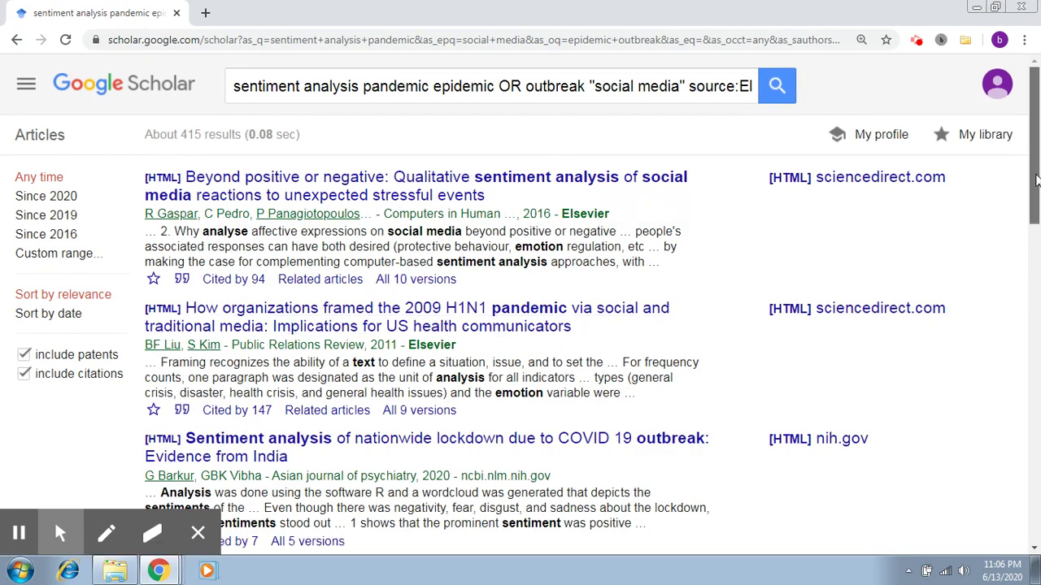
pyautogui.moveTo(1035, 179)
pyautogui.mouseDown()
pyautogui.moveTo(1039, 520)
pyautogui.moveTo(1037, 187)
pyautogui.mouseUp()
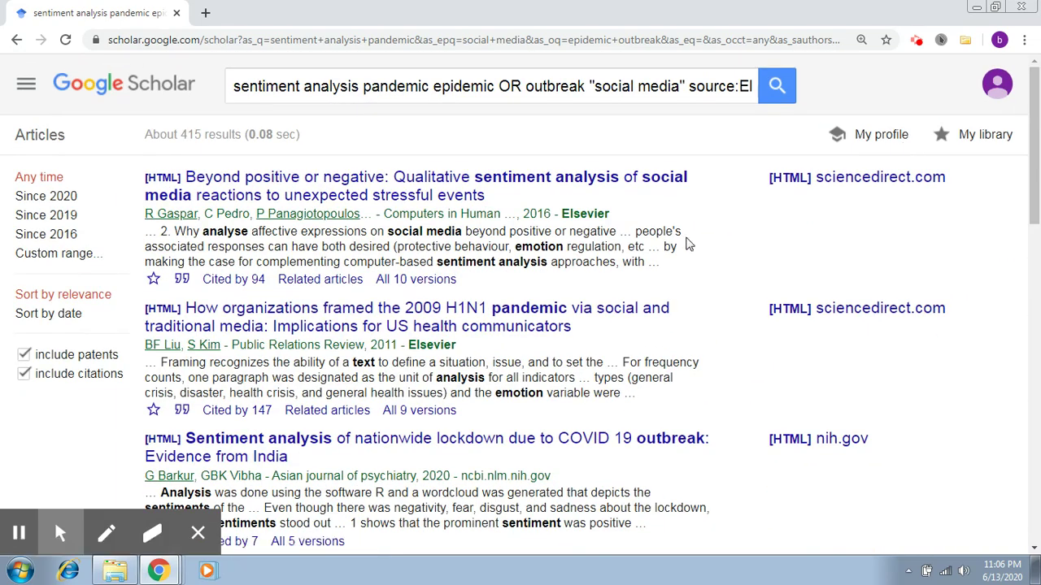
# Reopen Advanced search and delete Elsevier from the 'published in' field
pyautogui.click(27, 85)
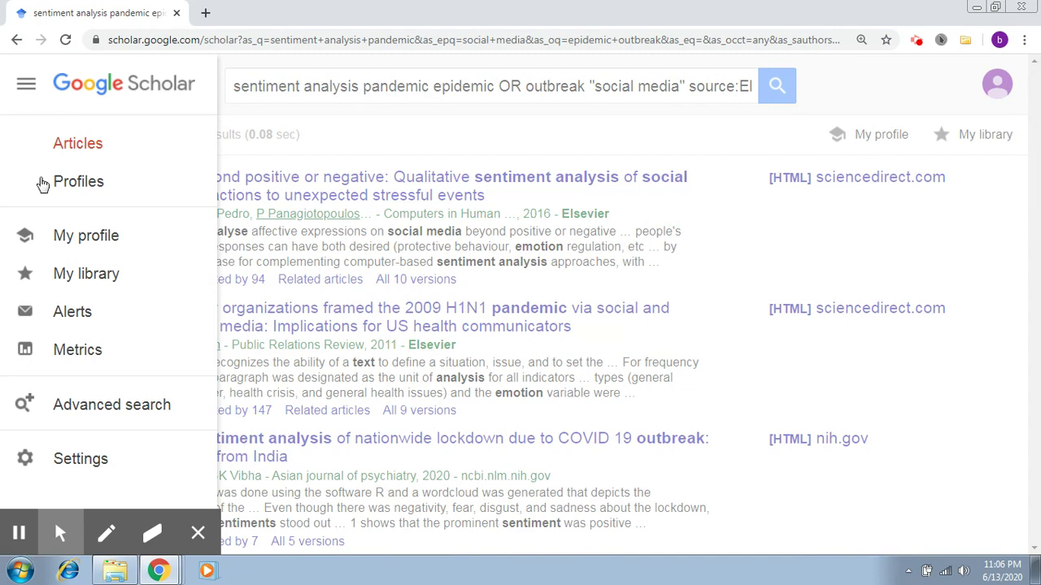
pyautogui.click(75, 416)
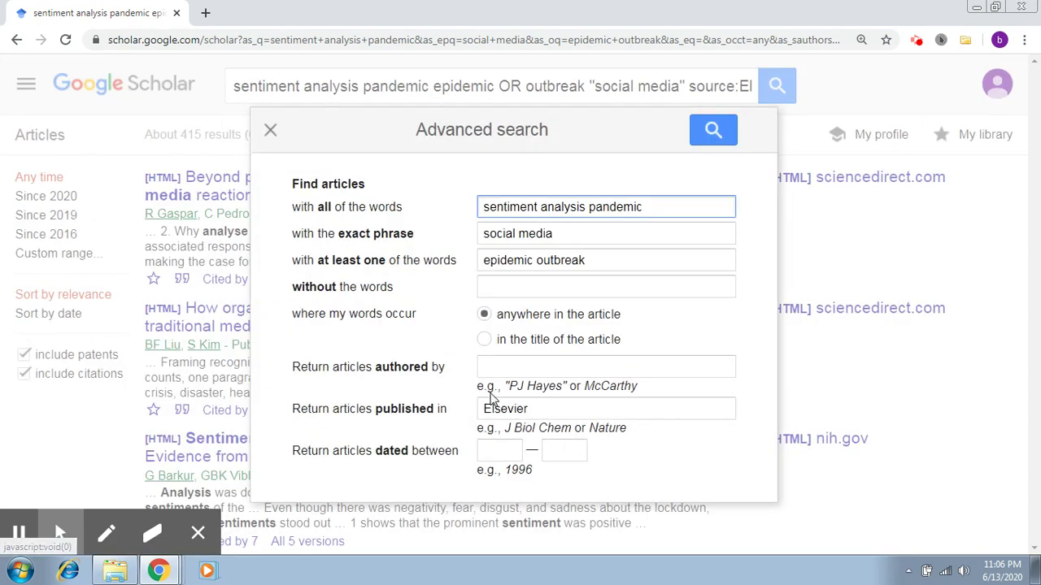
pyautogui.moveTo(543, 408); pyautogui.dragTo(410, 404)
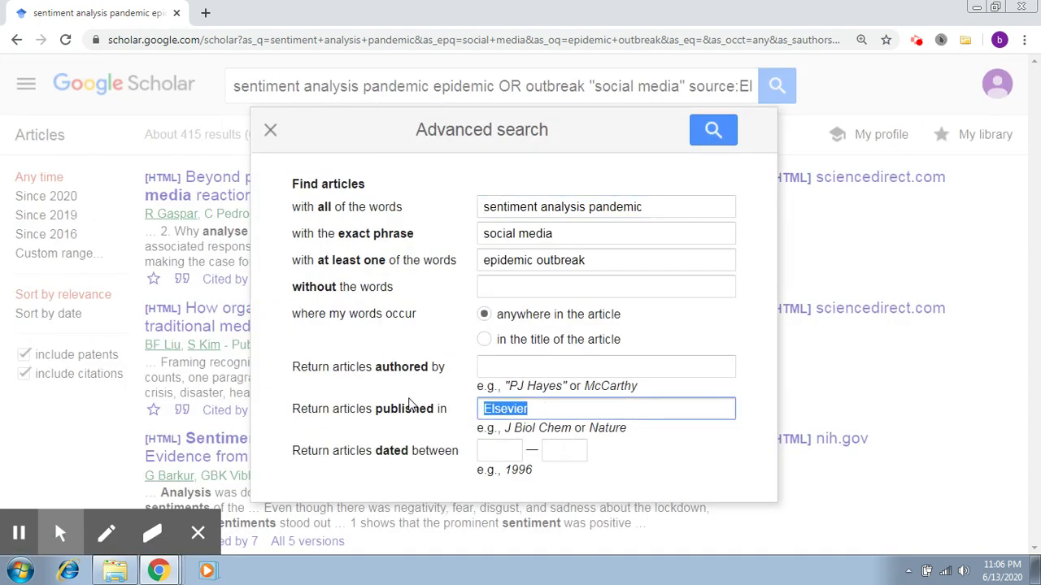
pyautogui.press('BackSpace')
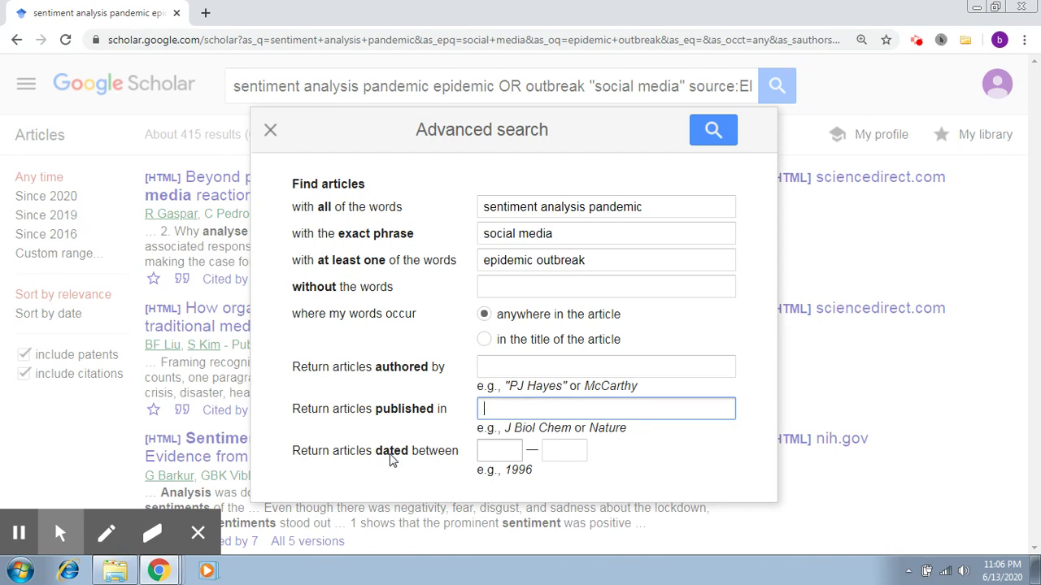
# Search with no source limit, dated between 2017 and 2020, for about 4,710 results
pyautogui.click(498, 451)
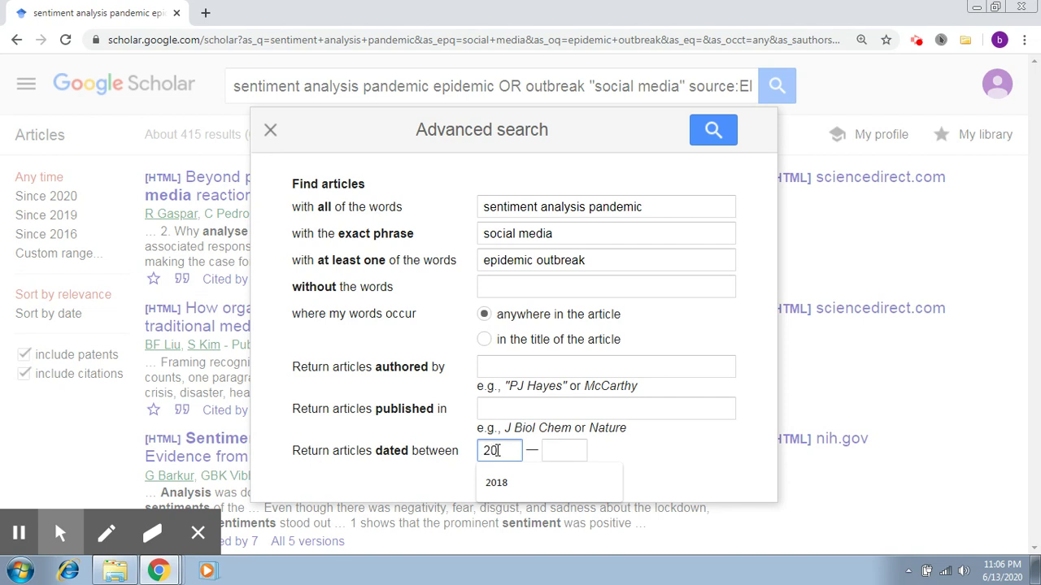
pyautogui.write('17')
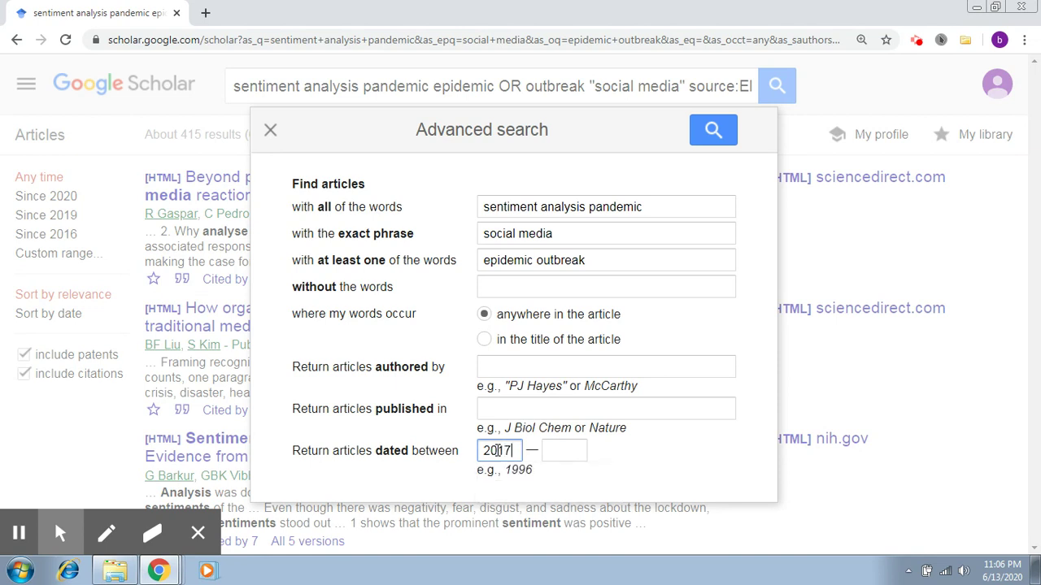
pyautogui.click(562, 446)
pyautogui.write('2')
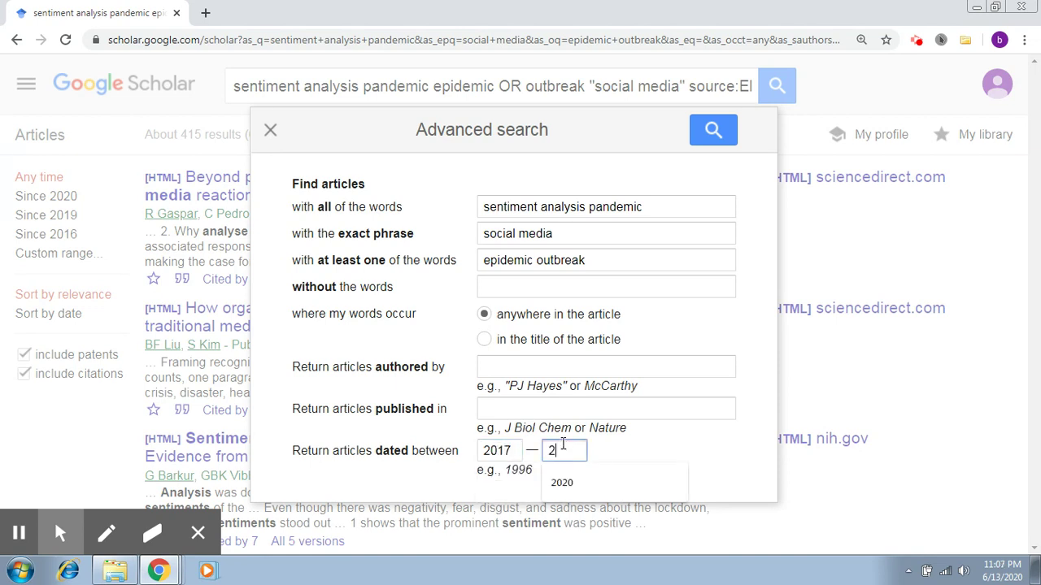
pyautogui.write('020')
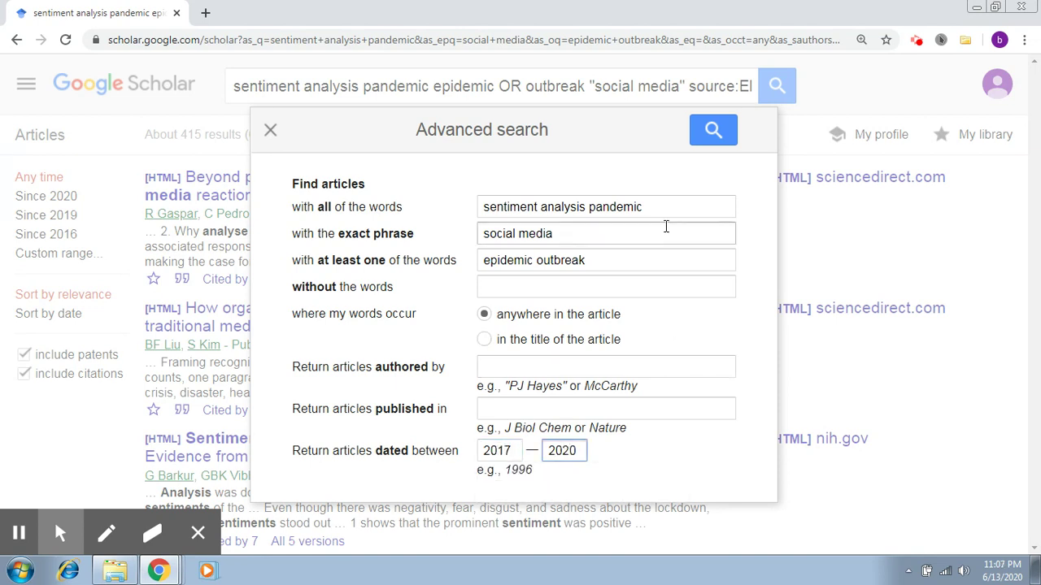
pyautogui.click(713, 130)
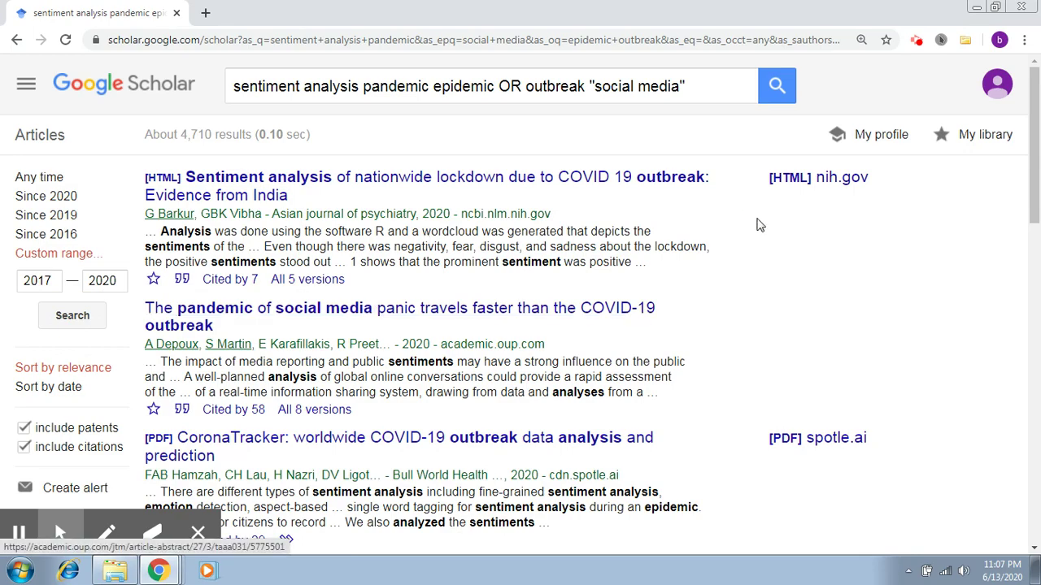
# Try the sidebar date filters, finally limiting results to 'Since 2019' (about 2,410 results)
pyautogui.moveTo(1034, 148)
pyautogui.mouseDown()
pyautogui.moveTo(1038, 450)
pyautogui.moveTo(1039, 153)
pyautogui.mouseUp()
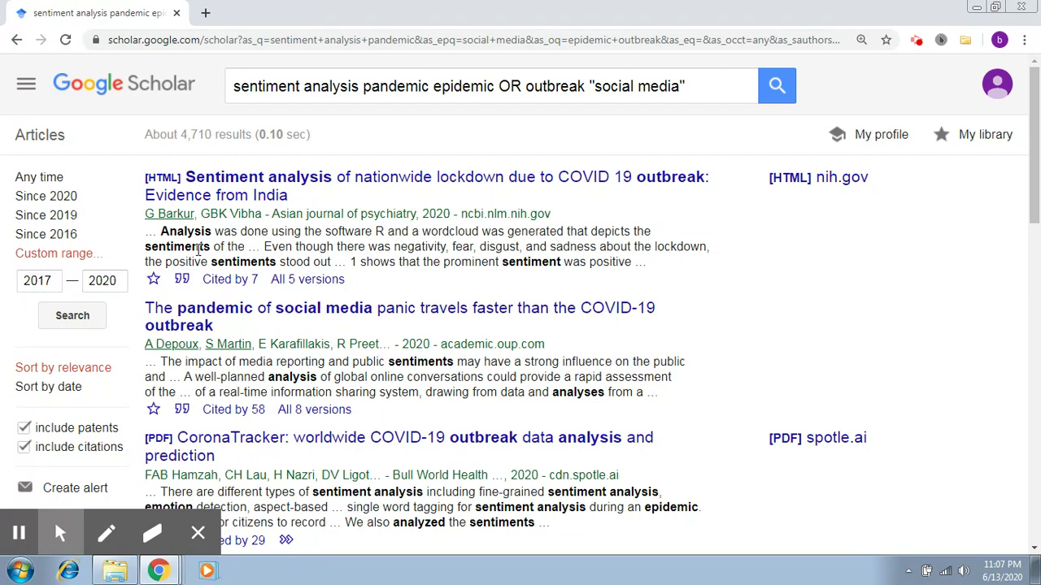
pyautogui.click(941, 42)
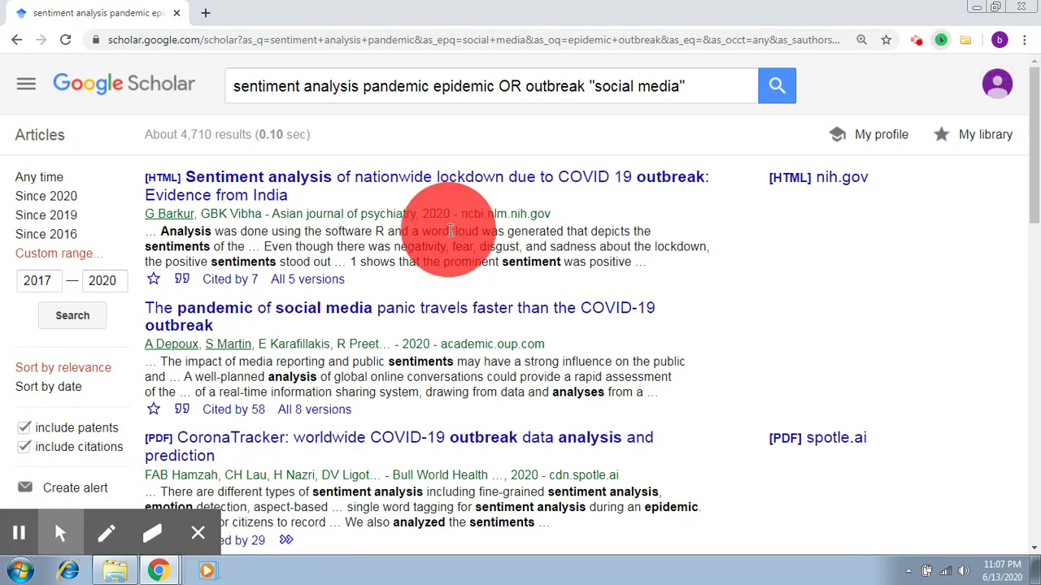
pyautogui.click(50, 187)
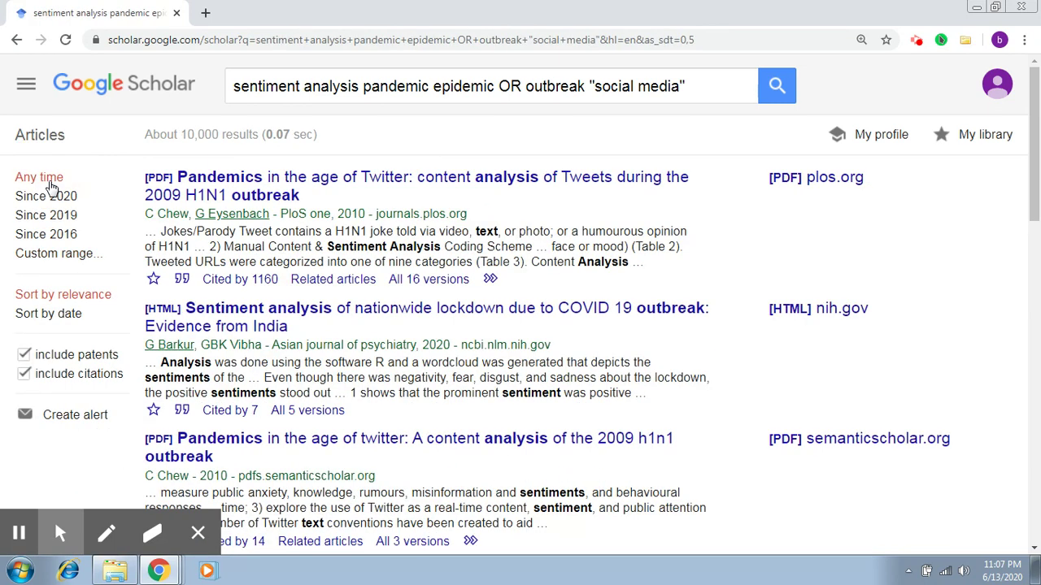
pyautogui.click(53, 194)
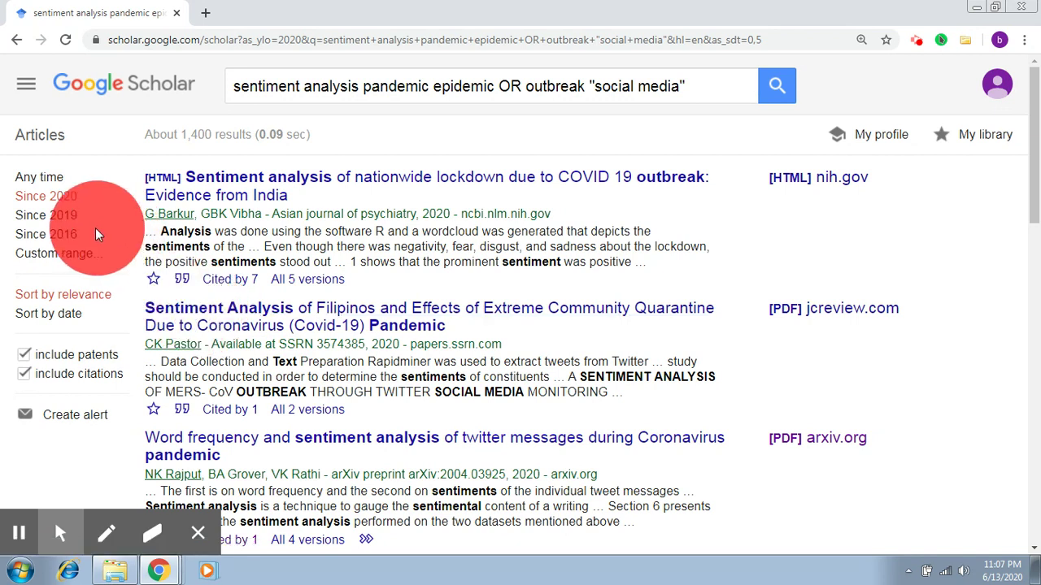
pyautogui.click(73, 219)
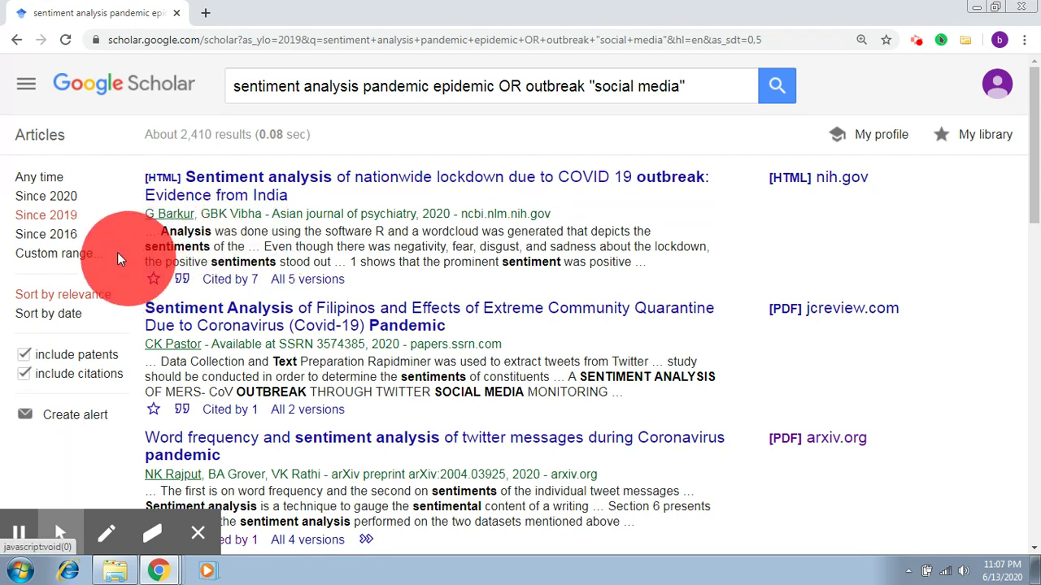
# Open the sidebar custom year range and apply a start year of 2018
pyautogui.click(54, 263)
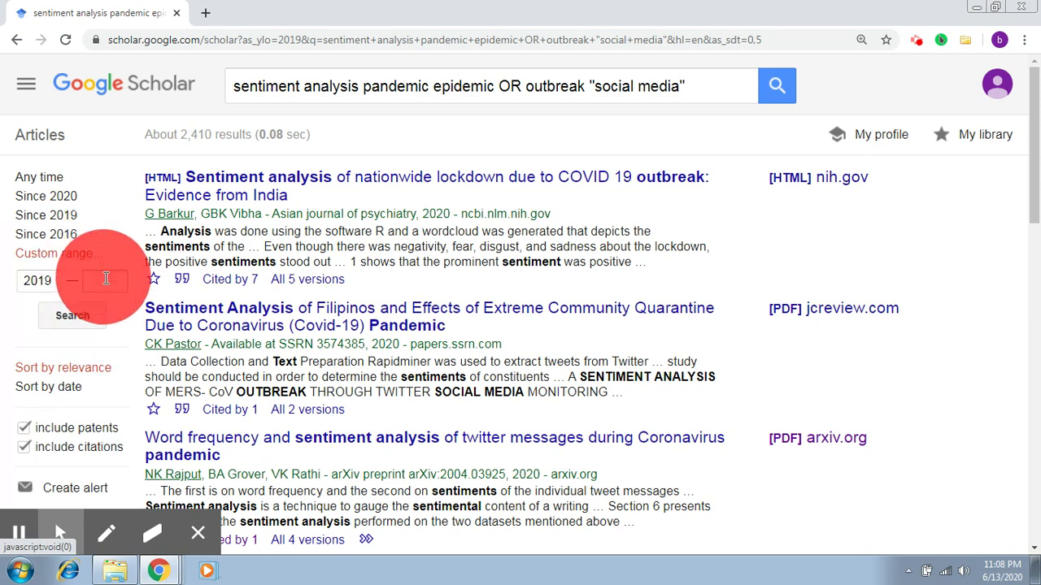
pyautogui.click(106, 278)
pyautogui.click(54, 280)
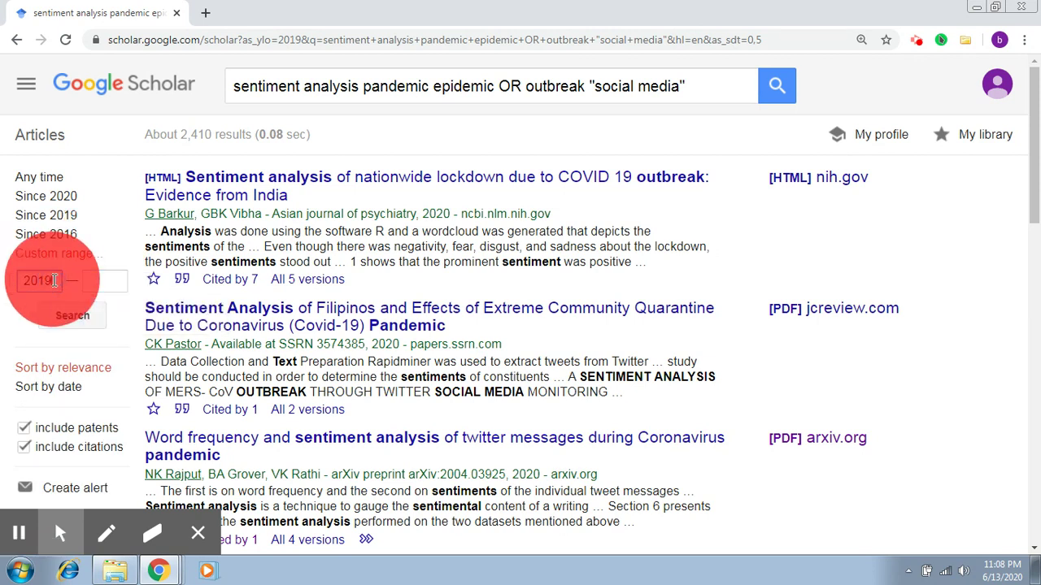
pyautogui.press('BackSpace')
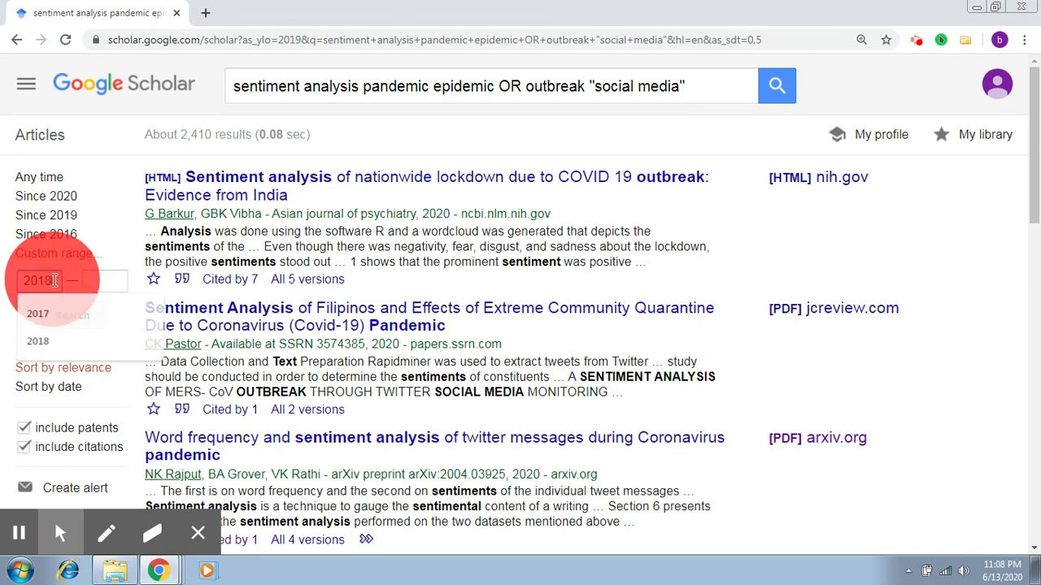
pyautogui.write('8')
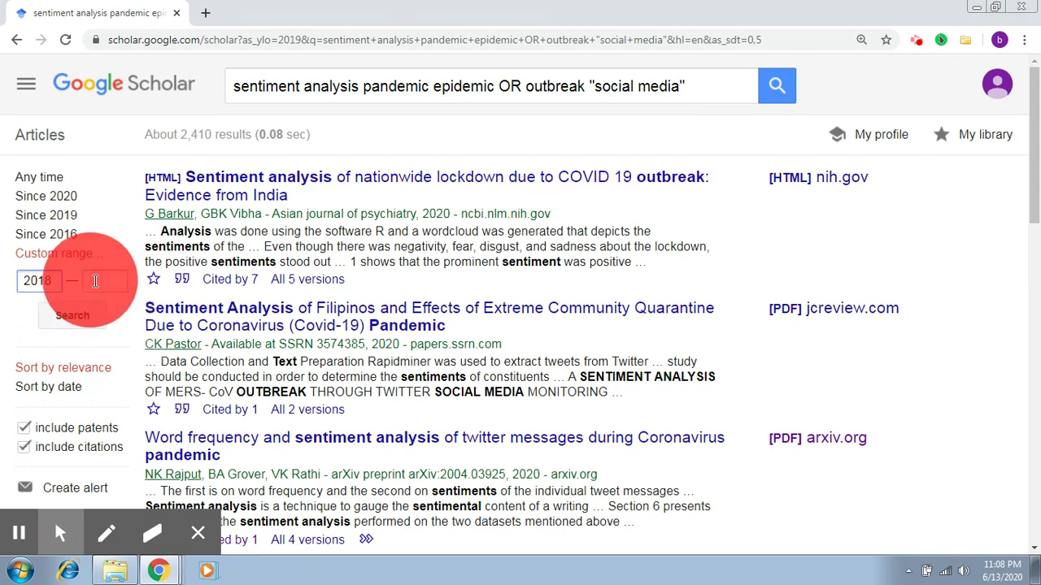
pyautogui.click(80, 321)
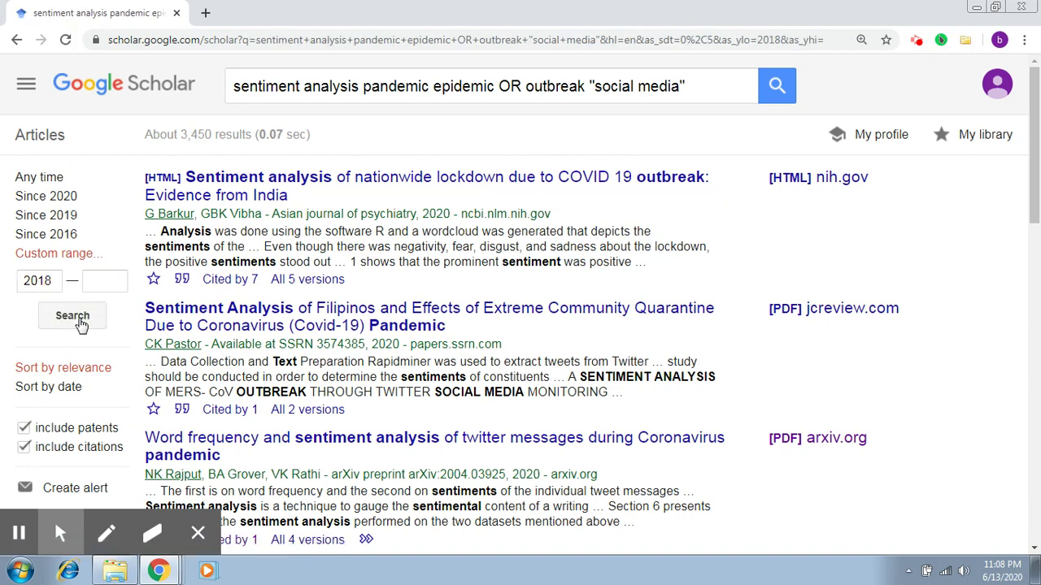
# Change the custom range to 2015–2019 and apply it, showing about 5,860 results
pyautogui.click(54, 281)
pyautogui.press('BackSpace')
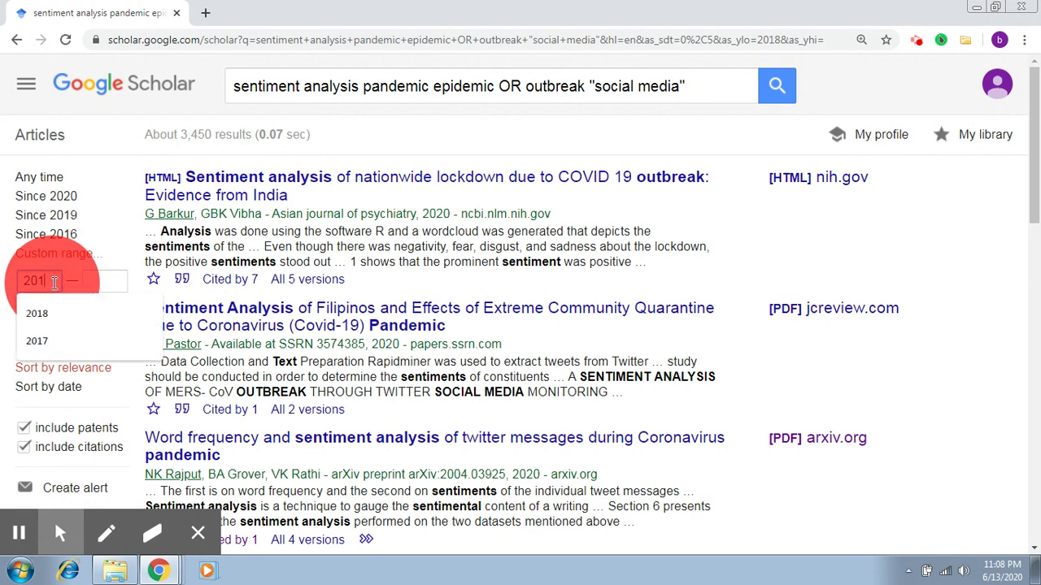
pyautogui.write('5')
pyautogui.click(116, 281)
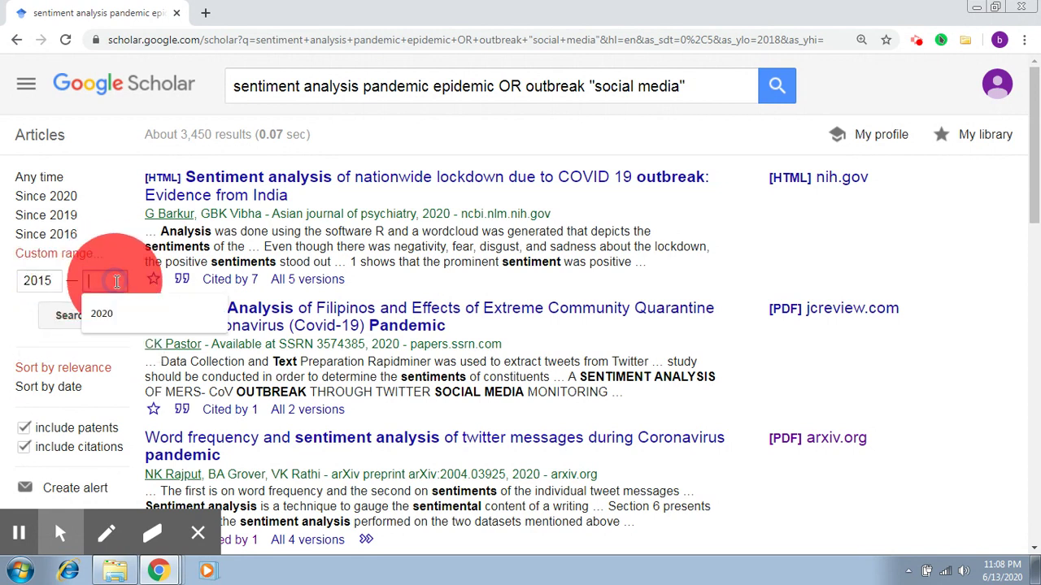
pyautogui.write('2019')
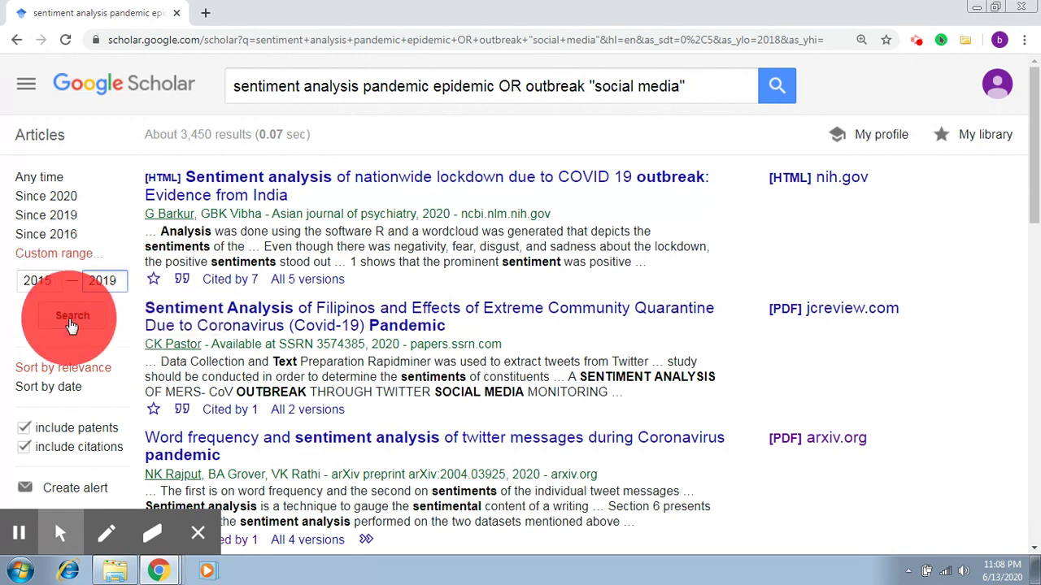
pyautogui.click(71, 317)
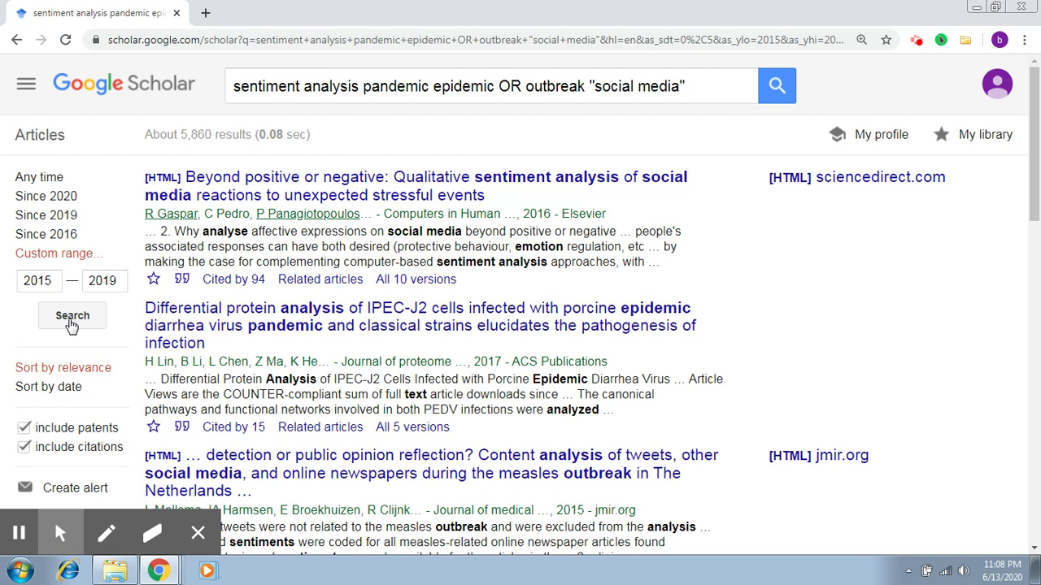
# Sort results by date, showing the 9 articles from 2020 added in the last year, and scroll through them
pyautogui.click(57, 387)
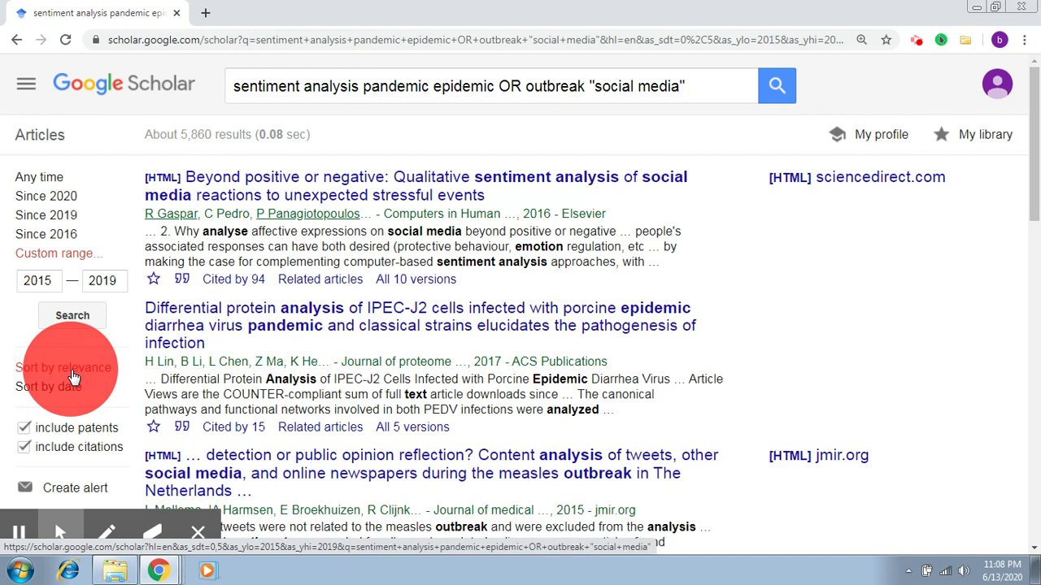
pyautogui.click(72, 388)
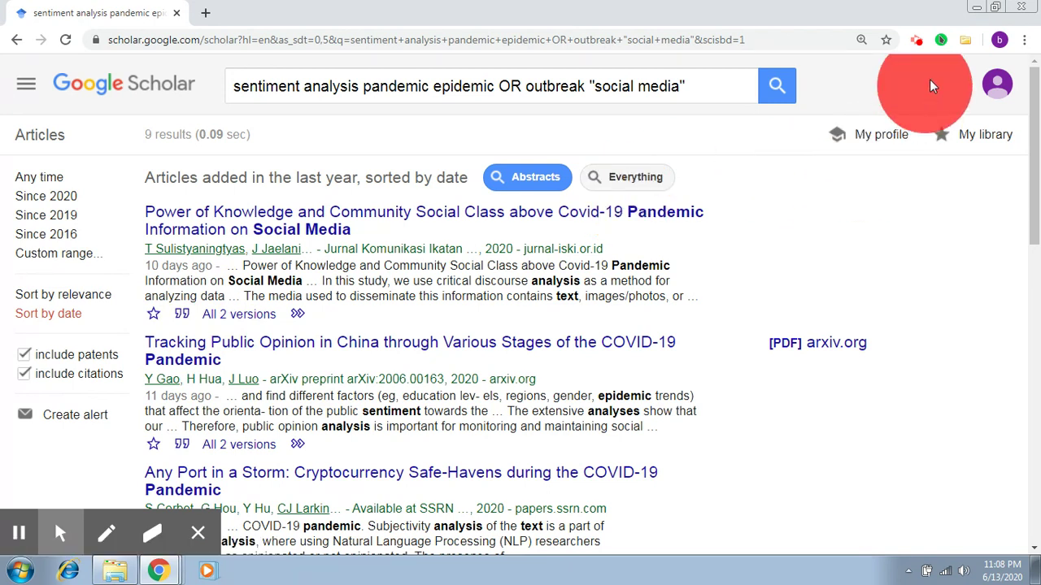
pyautogui.click(940, 41)
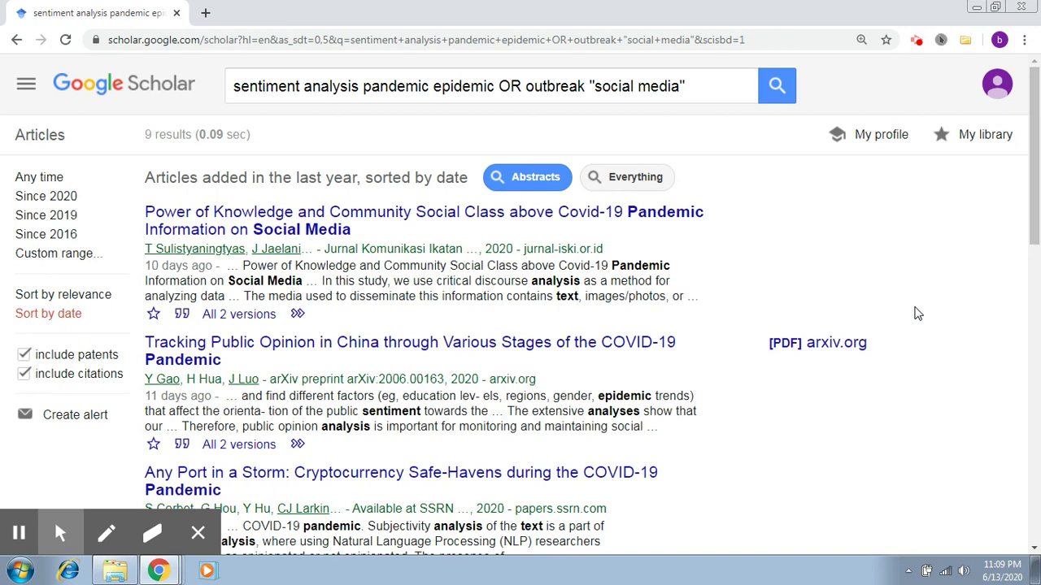
pyautogui.moveTo(1038, 179); pyautogui.dragTo(1038, 510)
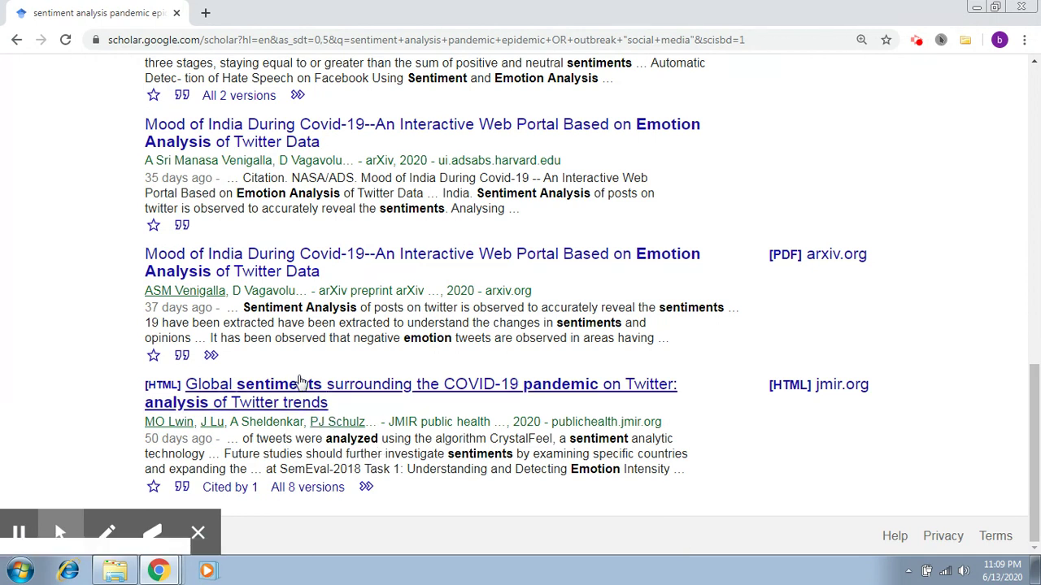
pyautogui.click(231, 487)
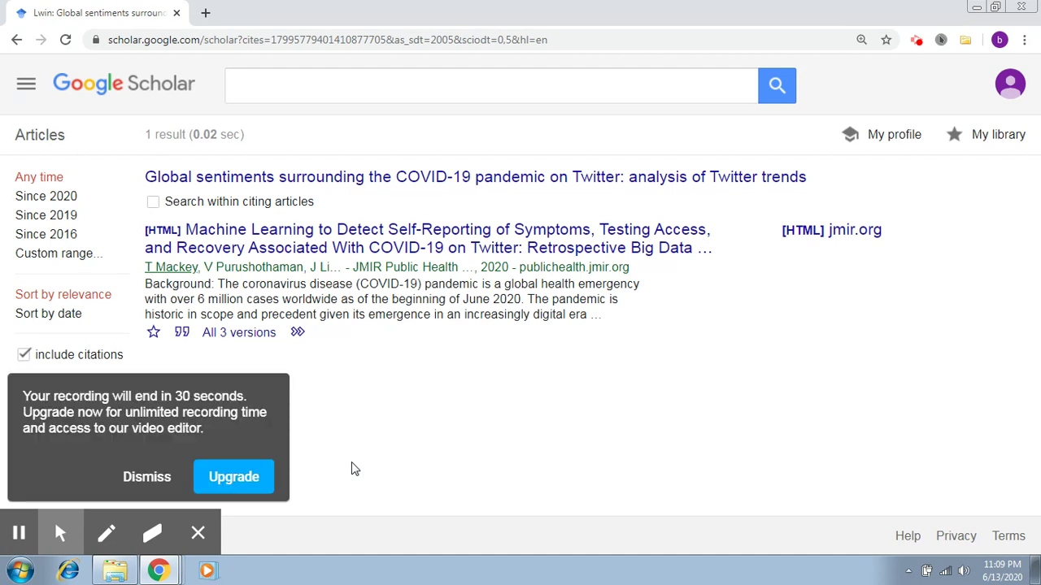
pyautogui.click(157, 479)
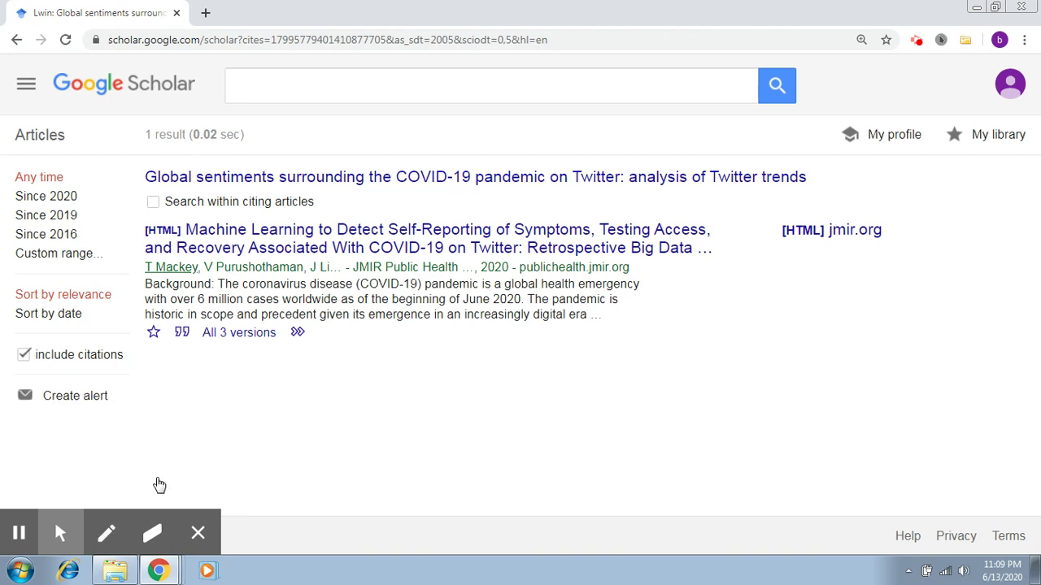
pyautogui.click(17, 39)
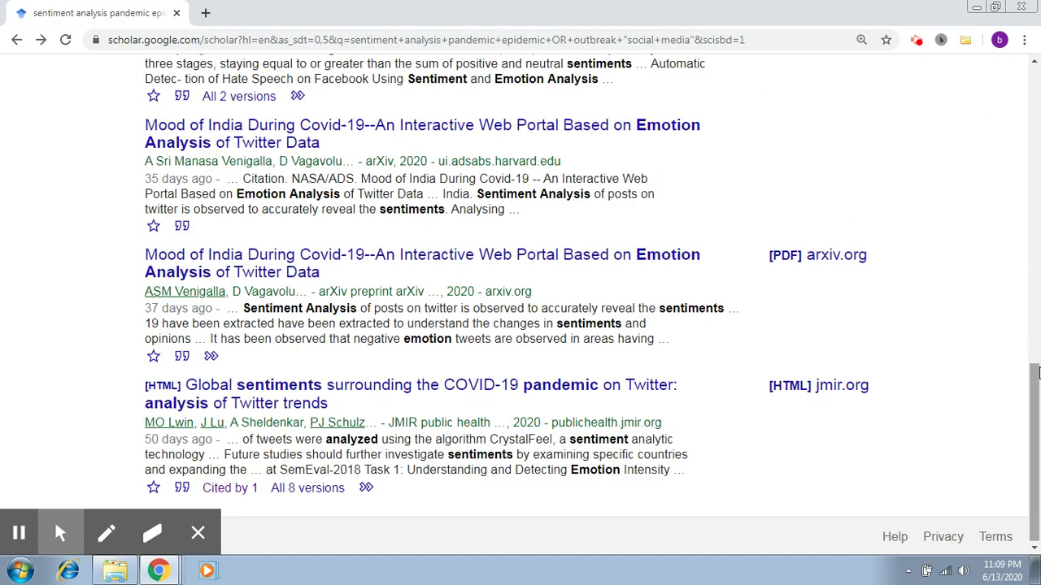
# Limit results to 'Since 2016' and open 'Cited by 15' for the IPEC-J2 differential protein analysis paper
pyautogui.moveTo(1036, 384); pyautogui.dragTo(1036, 175)
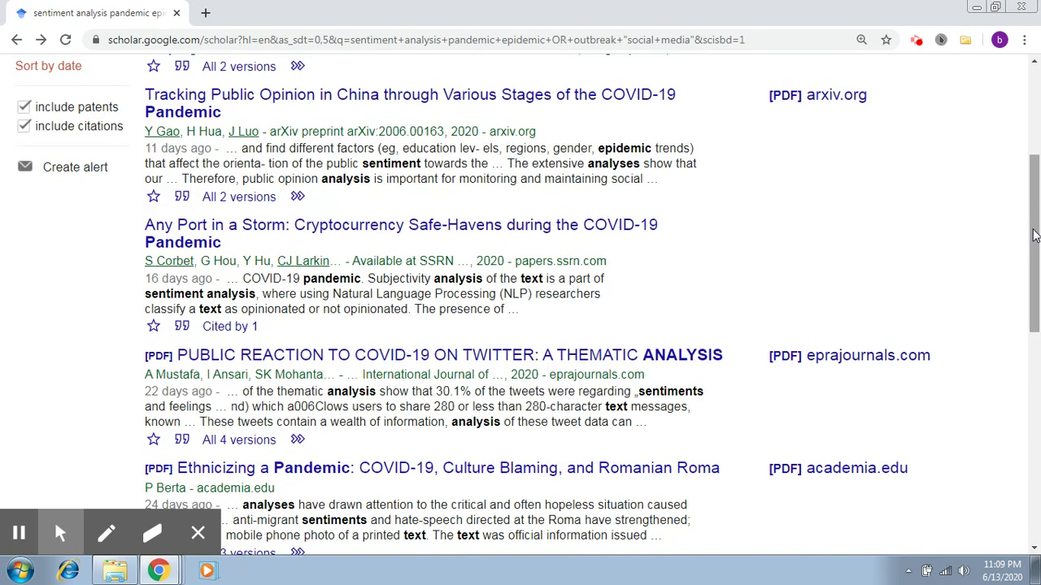
pyautogui.moveTo(1036, 234); pyautogui.dragTo(1037, 42)
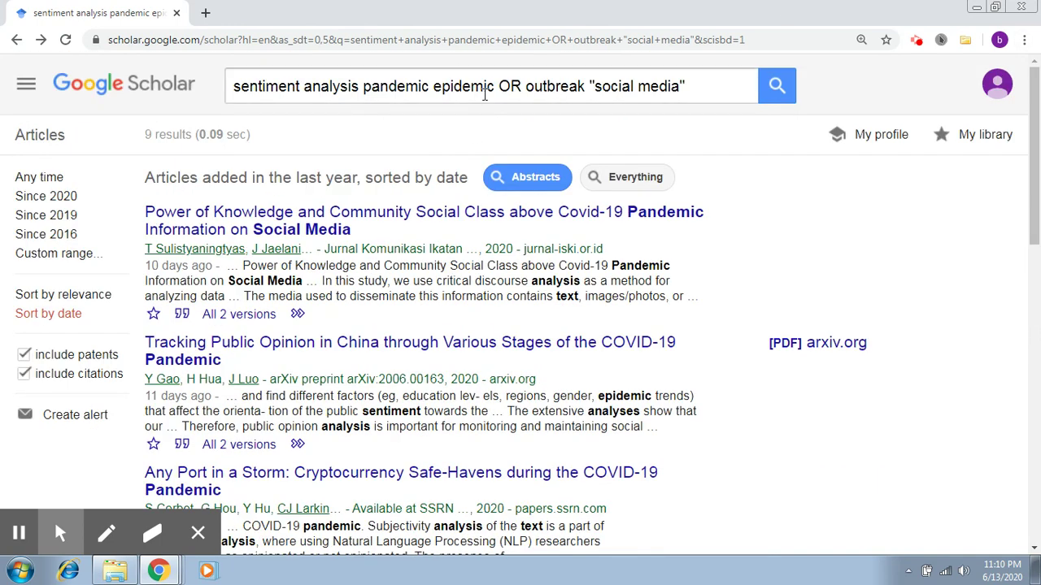
pyautogui.click(69, 235)
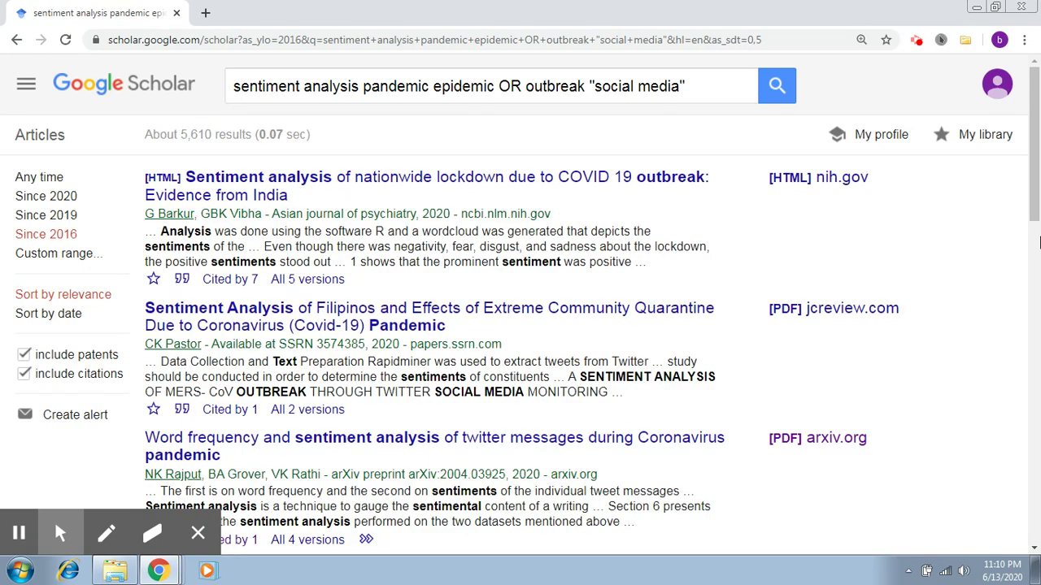
pyautogui.moveTo(1036, 210); pyautogui.dragTo(1036, 392)
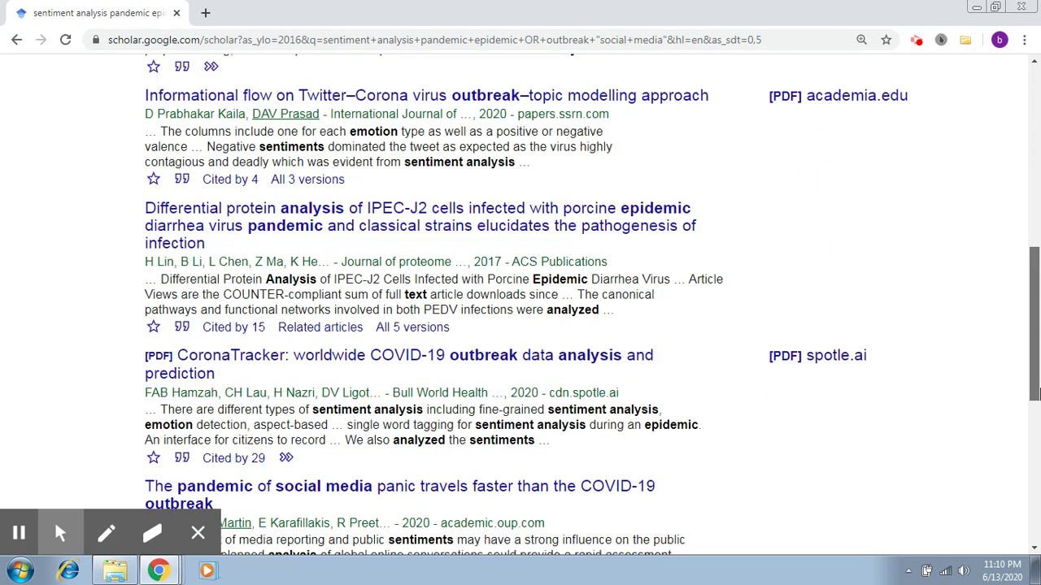
pyautogui.click(238, 328)
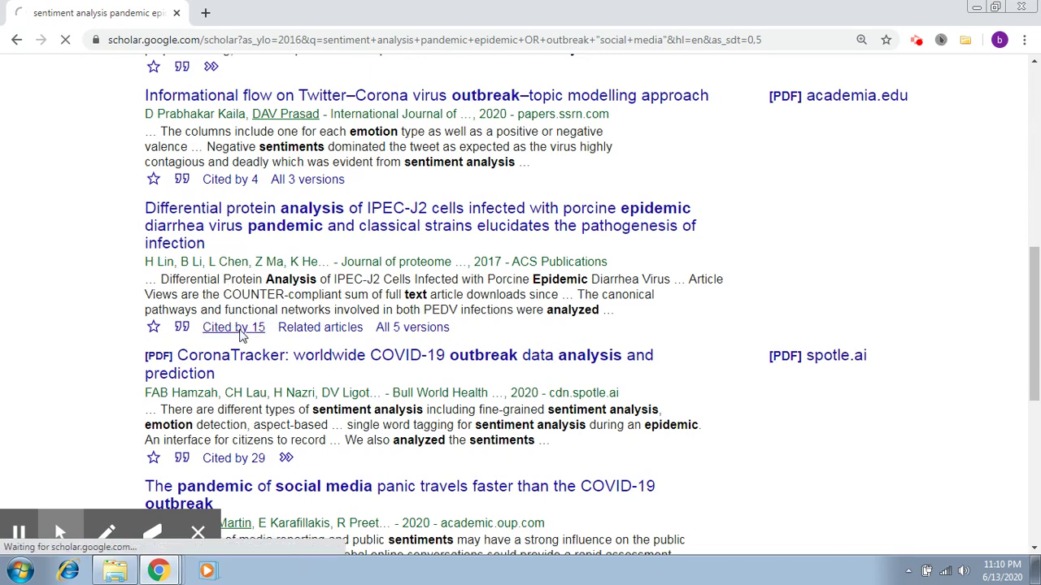